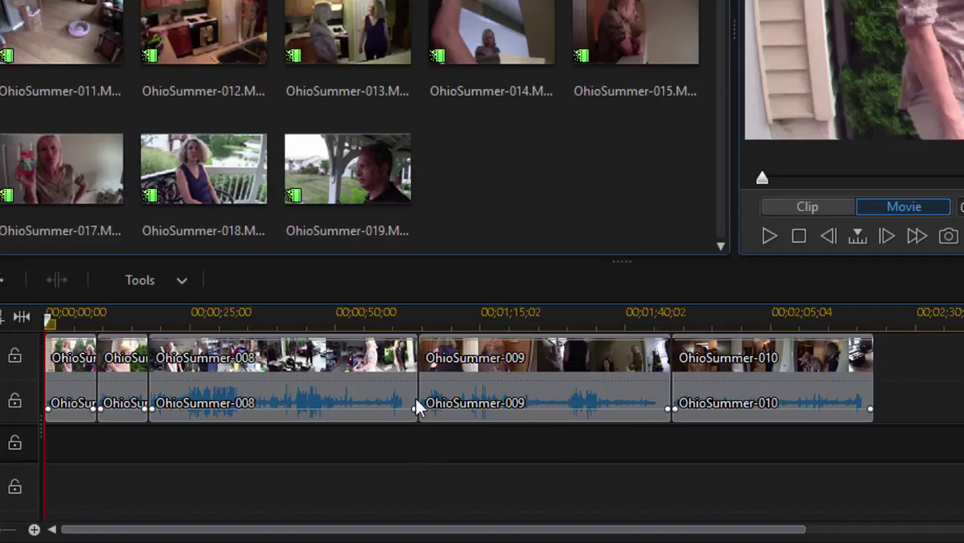
Try inserting OhioSummer-018 before OhioSummer-009 on track 1, then undo the insertion with Ctrl+Z
click(281, 360)
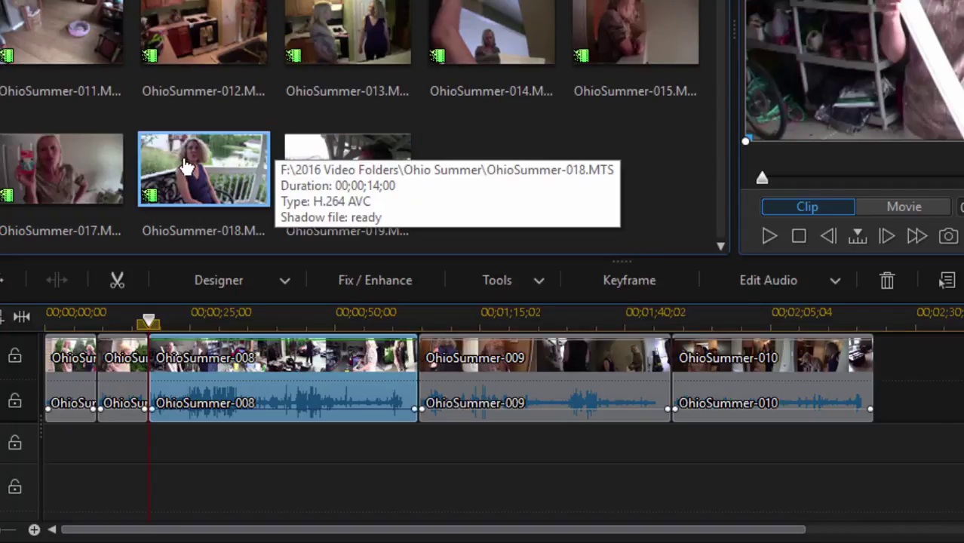
drag(189, 166, 421, 387)
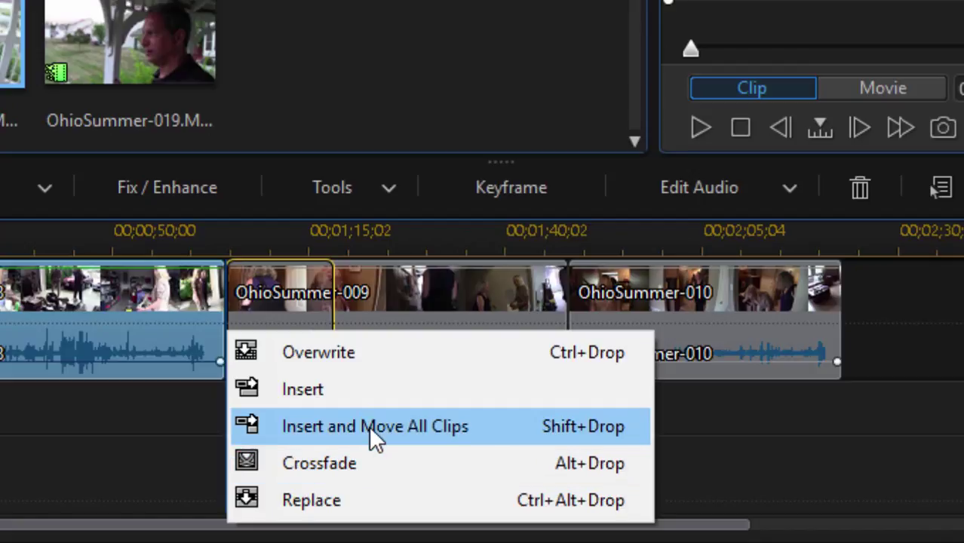
click(369, 425)
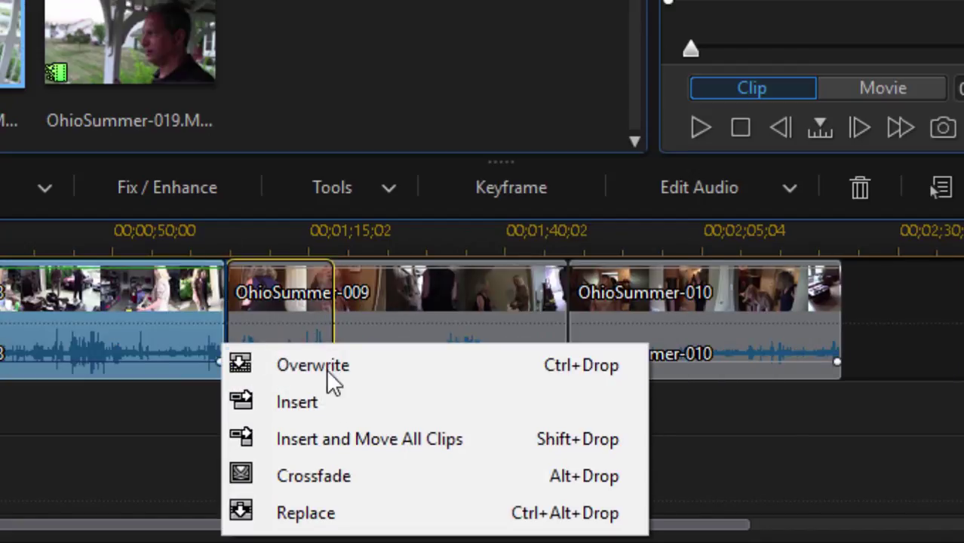
click(337, 401)
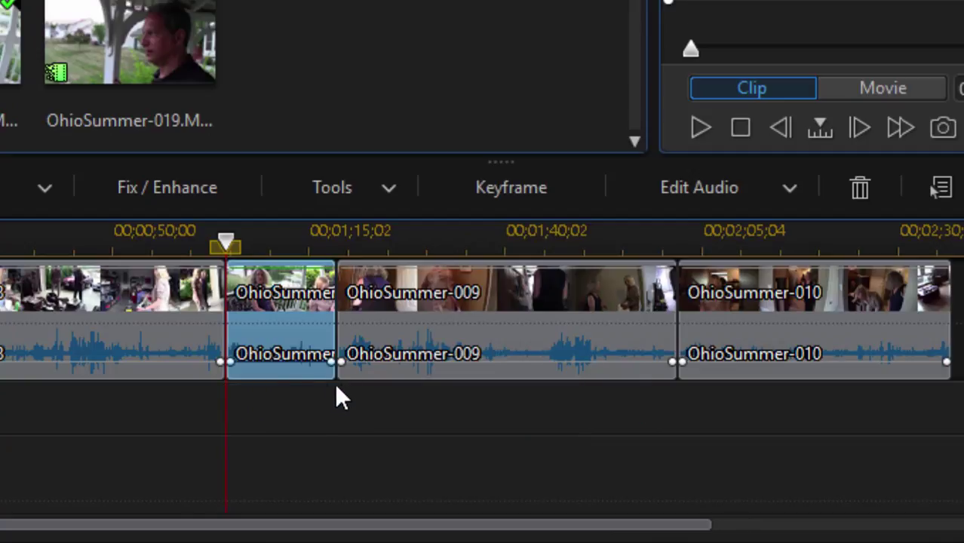
key(ctrl+z)
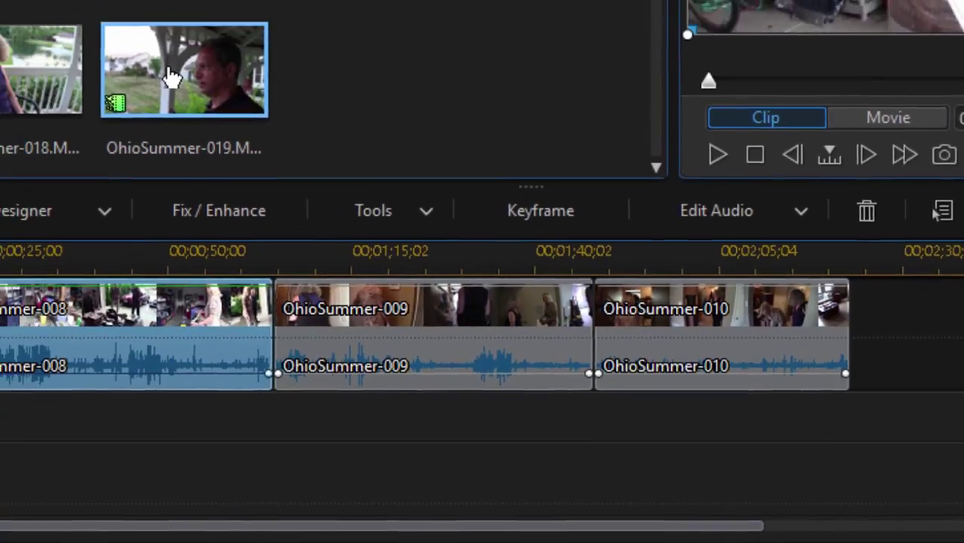
Add OhioSummer-019 and OhioSummer-015 to track 2 after 014, then drop 018 onto 009
drag(117, 45, 493, 476)
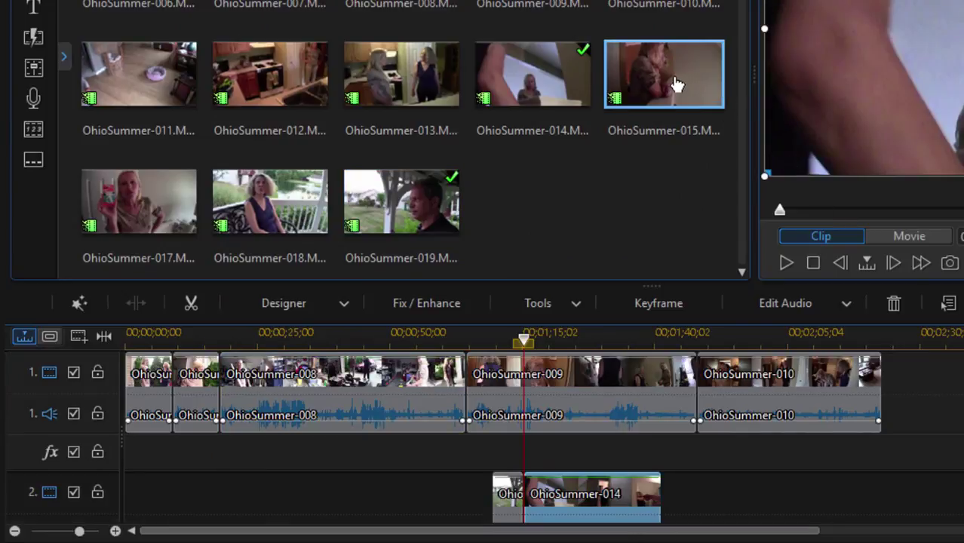
drag(674, 86, 664, 463)
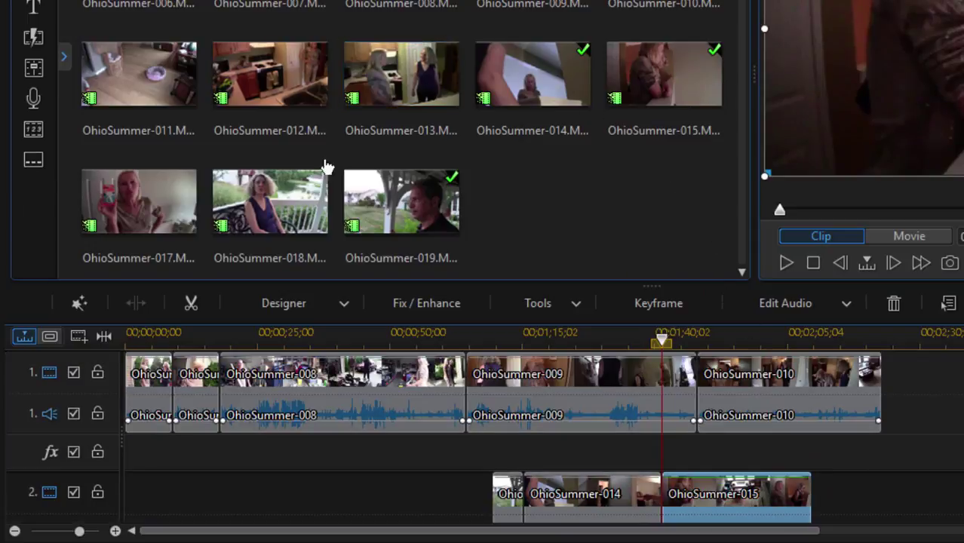
drag(292, 194, 466, 418)
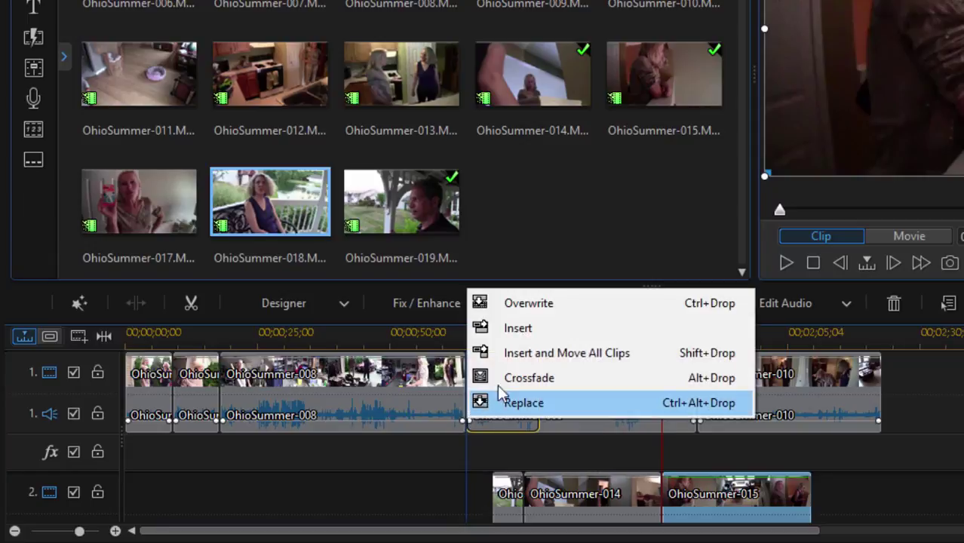
Insert OhioSummer-018 on track 1 only, remove it, then re-insert it with Insert and Move All Clips
click(564, 318)
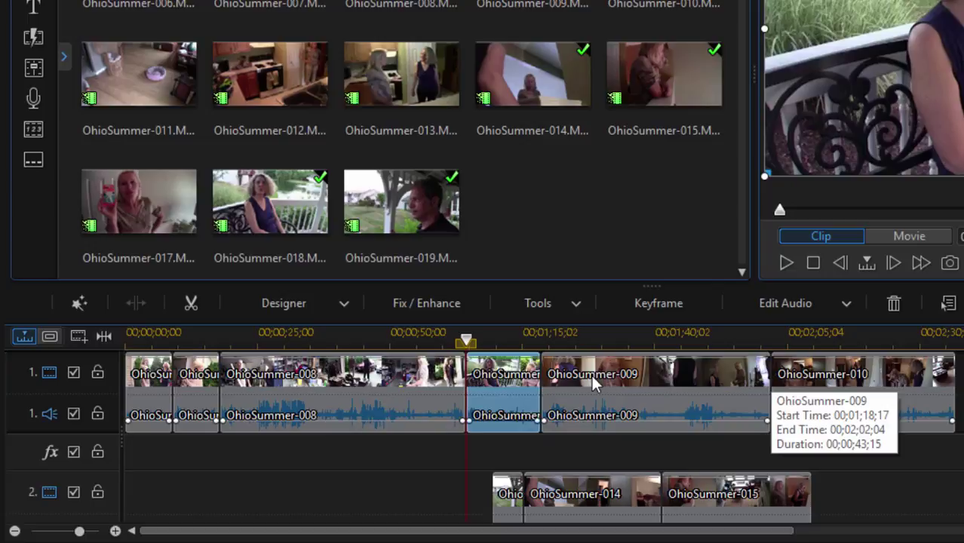
key(Delete)
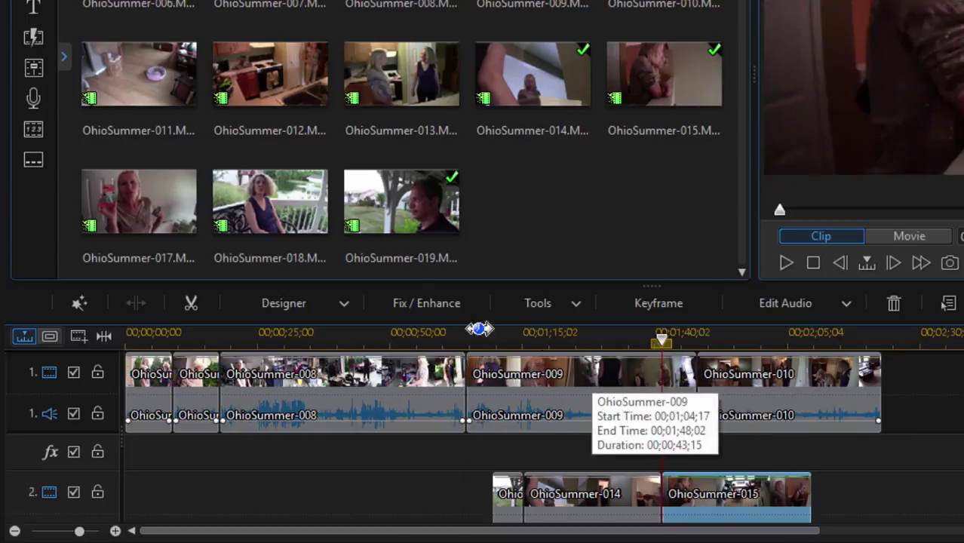
drag(264, 198, 468, 407)
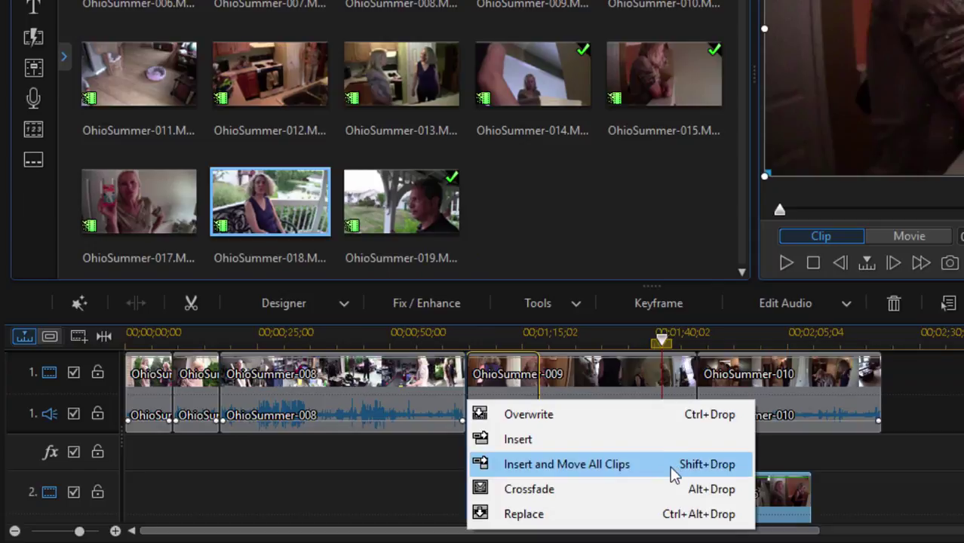
click(670, 466)
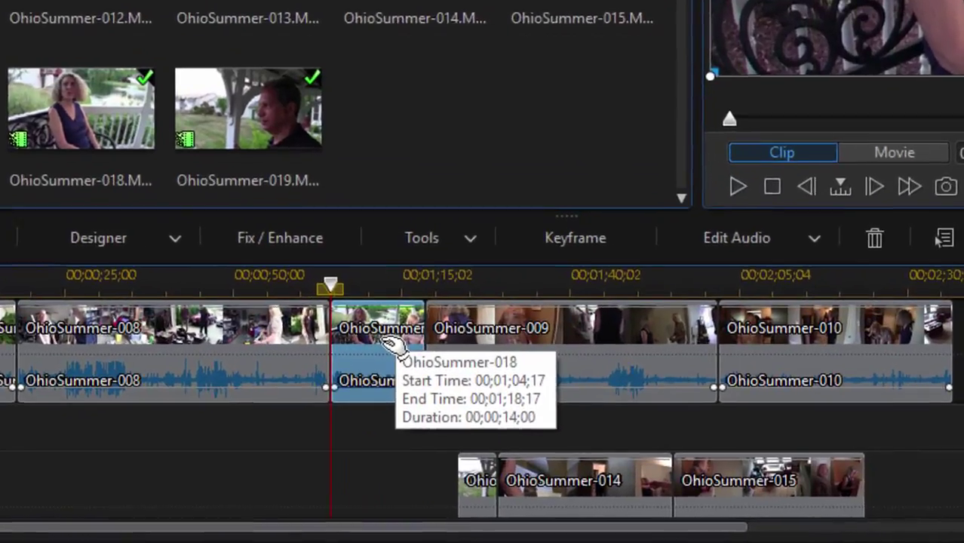
Remove OhioSummer-018 with Remove and Fill Gap on its track only, then undo it
key(Delete)
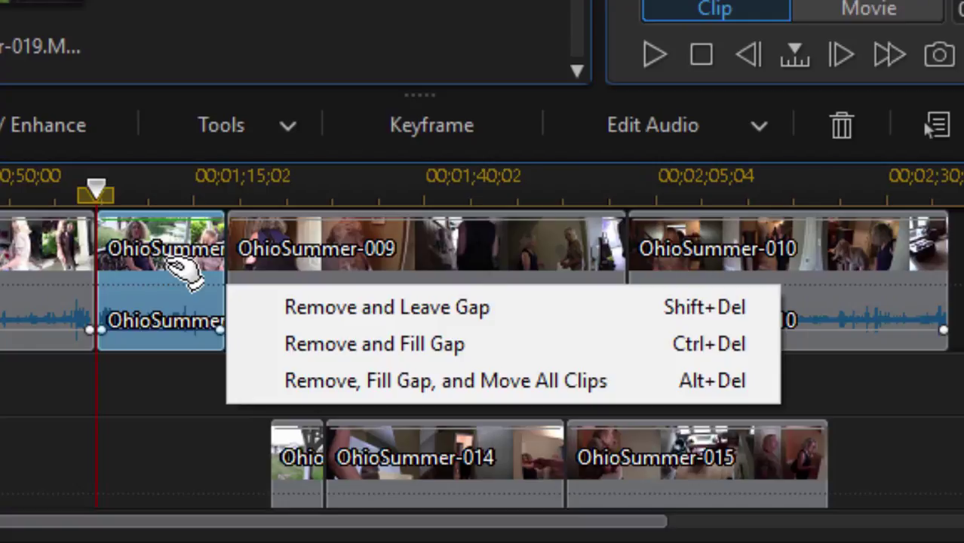
click(180, 285)
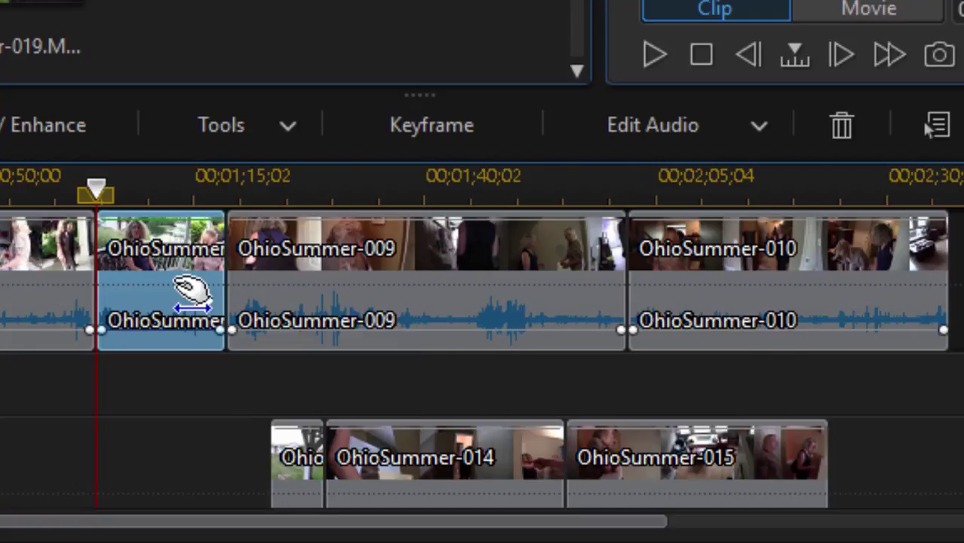
key(Delete)
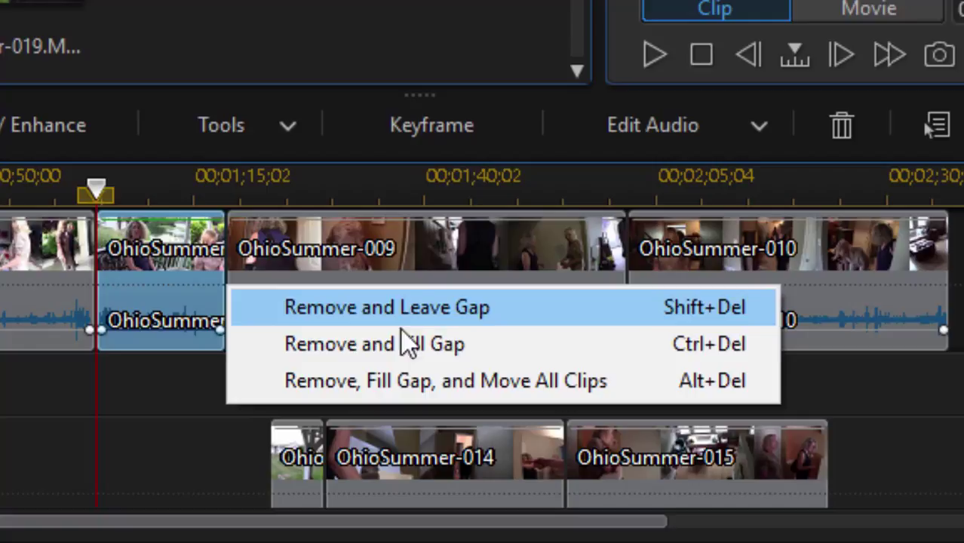
click(414, 352)
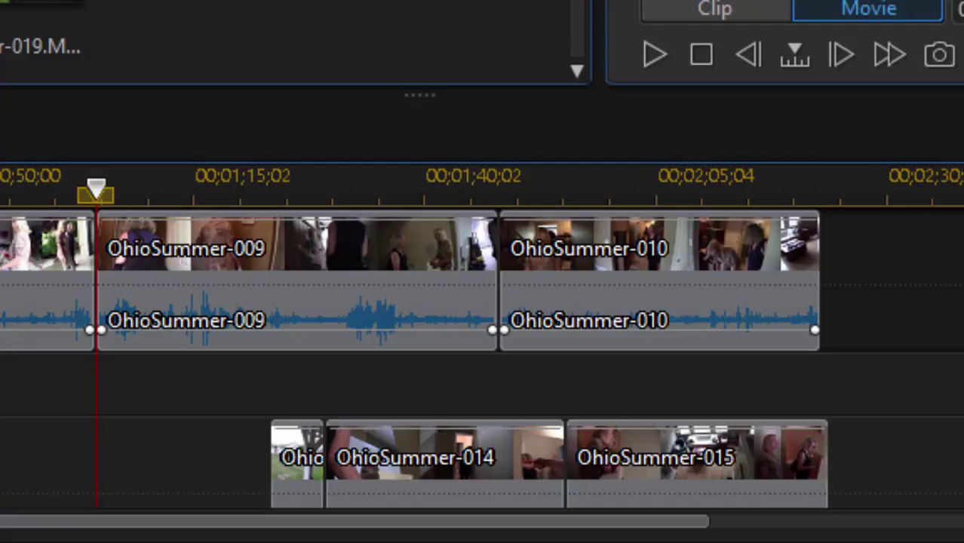
key(ctrl+z)
Delete OhioSummer-018 with Remove, Fill Gap, and Move All Clips to close gaps on all tracks
click(185, 240)
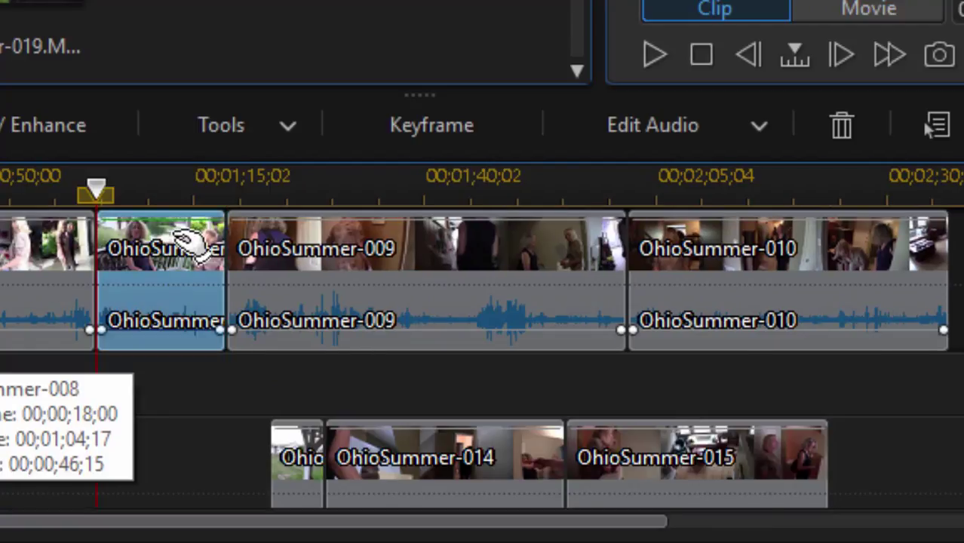
key(Delete)
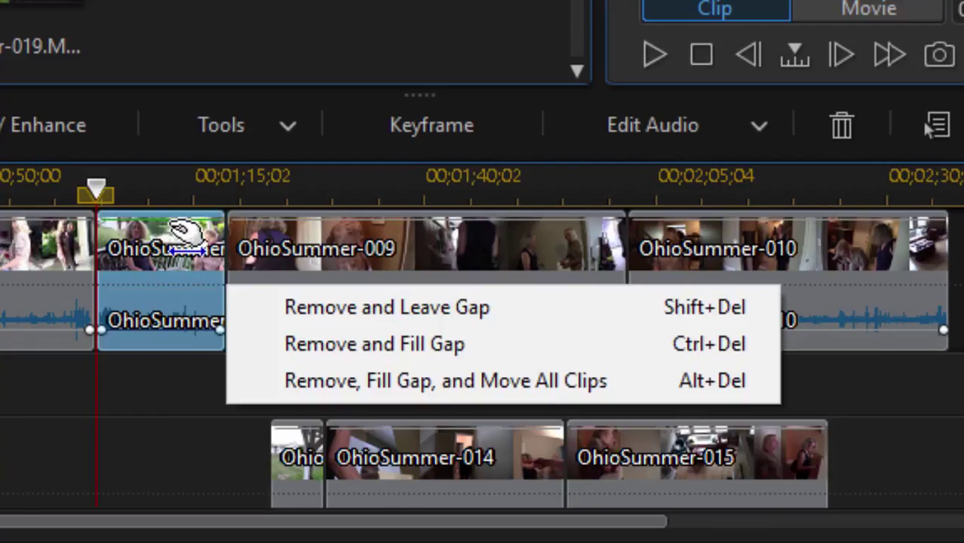
click(450, 385)
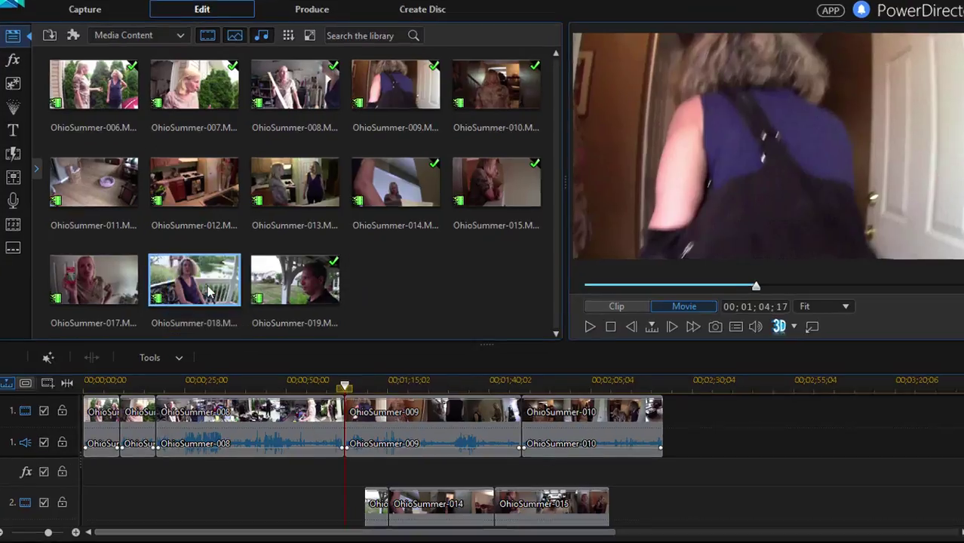
Drop OhioSummer-018 at the playhead, dismiss the drop menu, then Shift-drop it to ripple-insert before 009
drag(177, 289, 404, 448)
drag(438, 375, 340, 389)
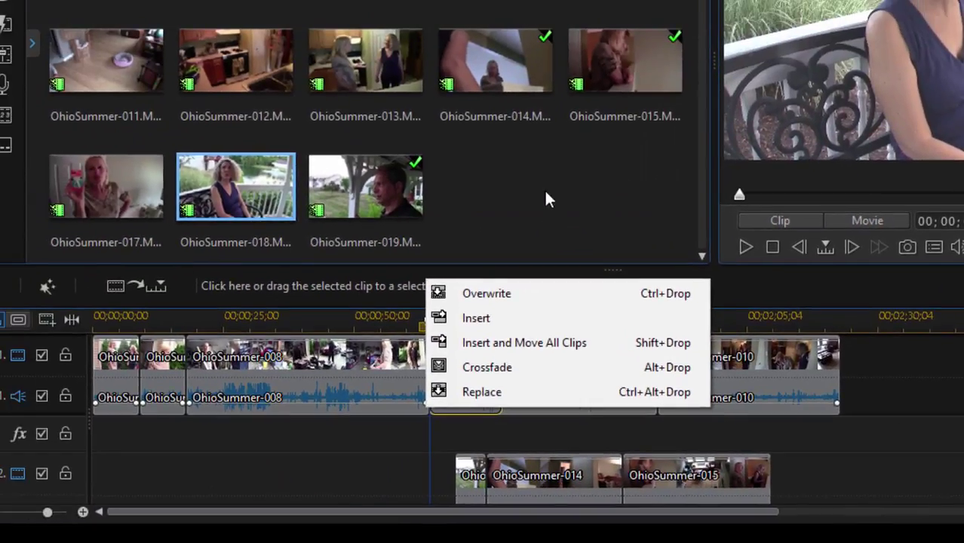
click(548, 199)
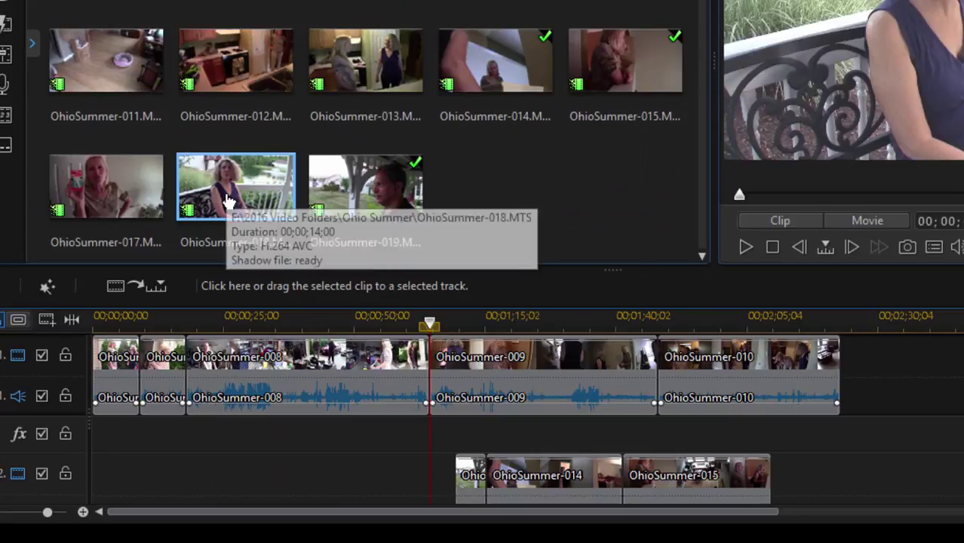
drag(229, 202, 231, 213)
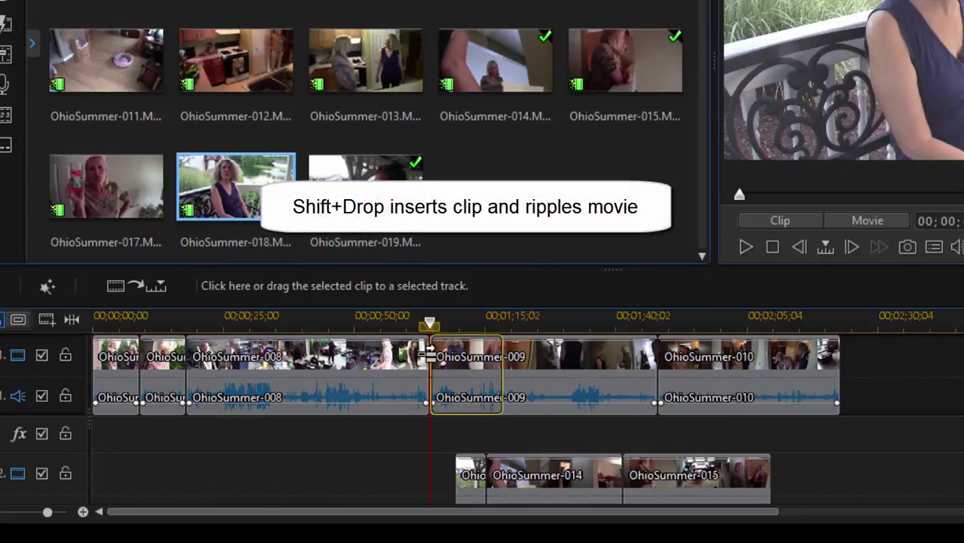
drag(429, 353, 430, 354)
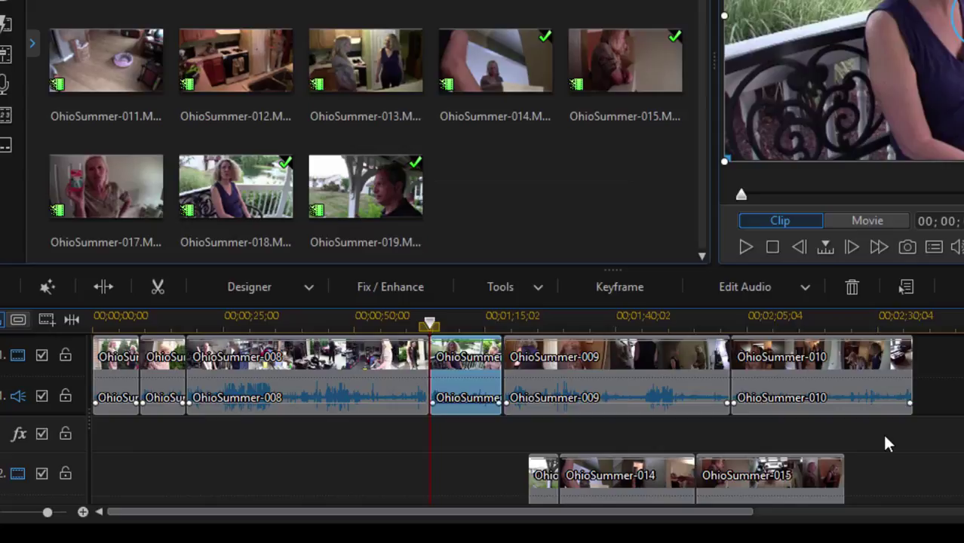
Select OhioSummer-018 on the timeline and remove it with Alt+Delete, rippling all tracks left
click(475, 379)
key(Delete)
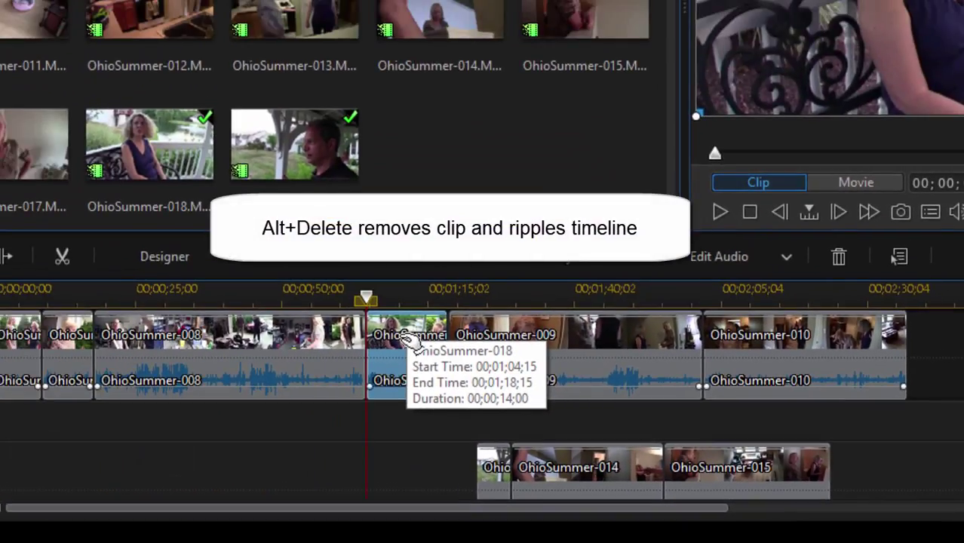
key(alt+Delete)
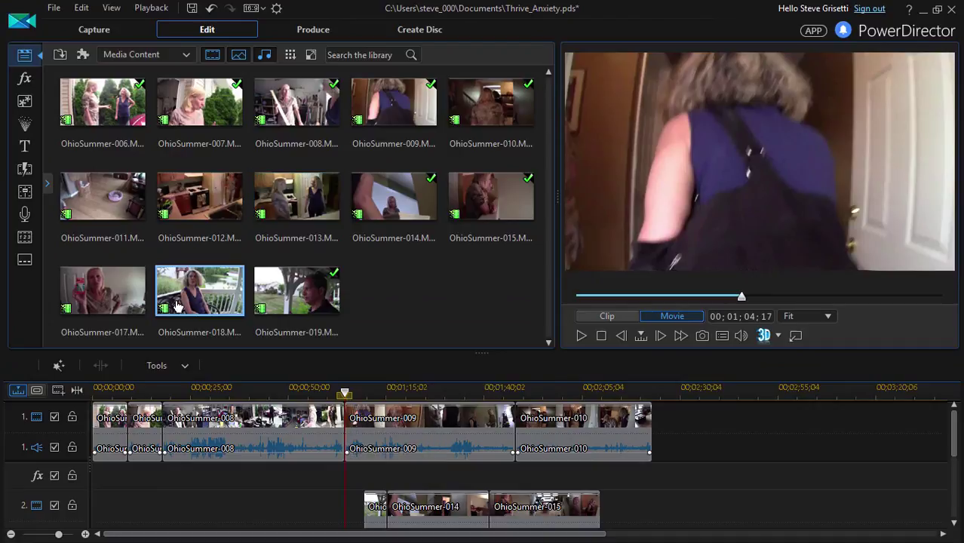
Shift-drag OhioSummer-017 and 018 to the playhead, then ripple-delete 017 from the timeline
ctrl+click(102, 291)
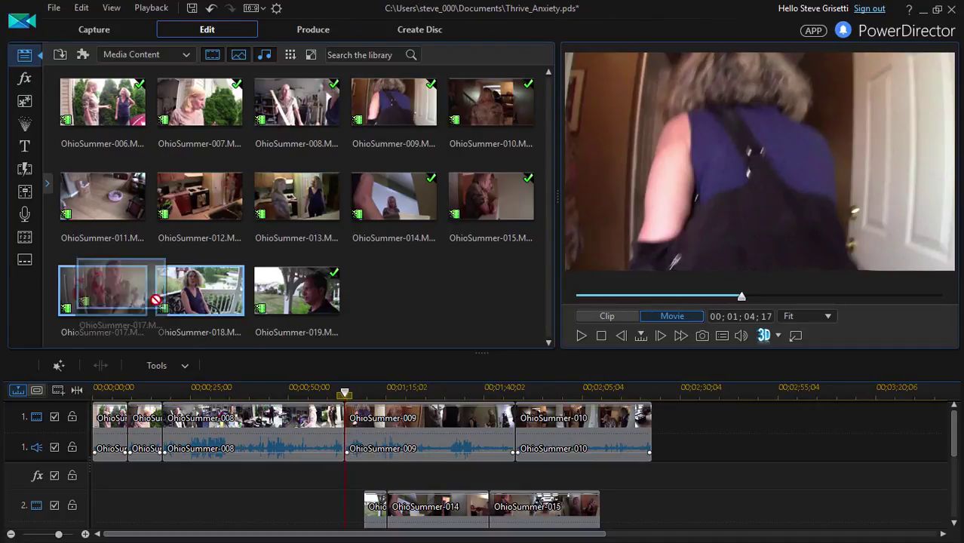
drag(113, 291, 345, 461)
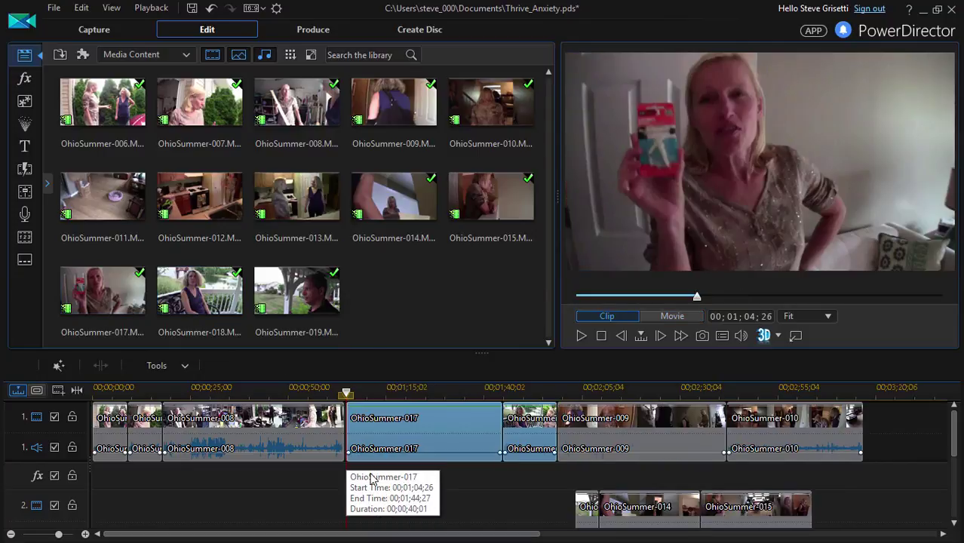
click(454, 466)
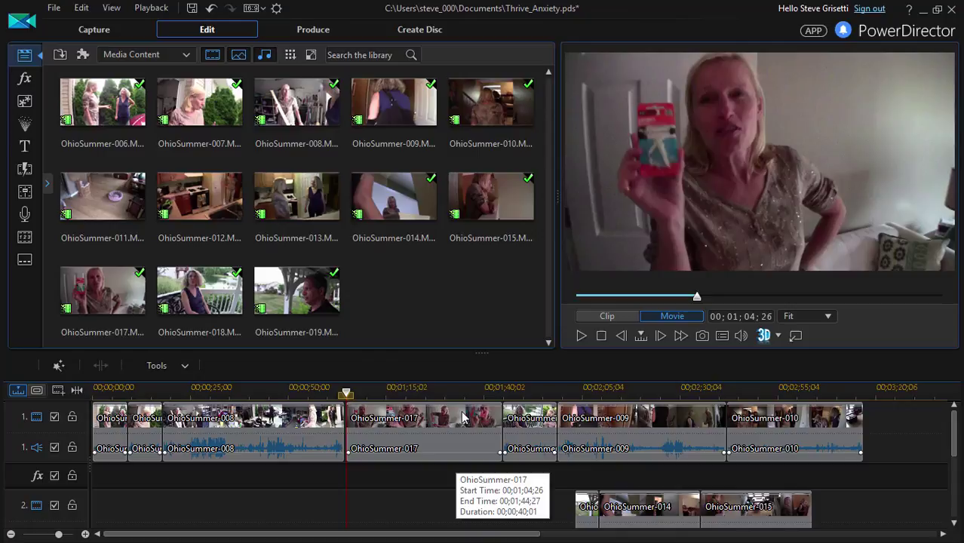
click(458, 432)
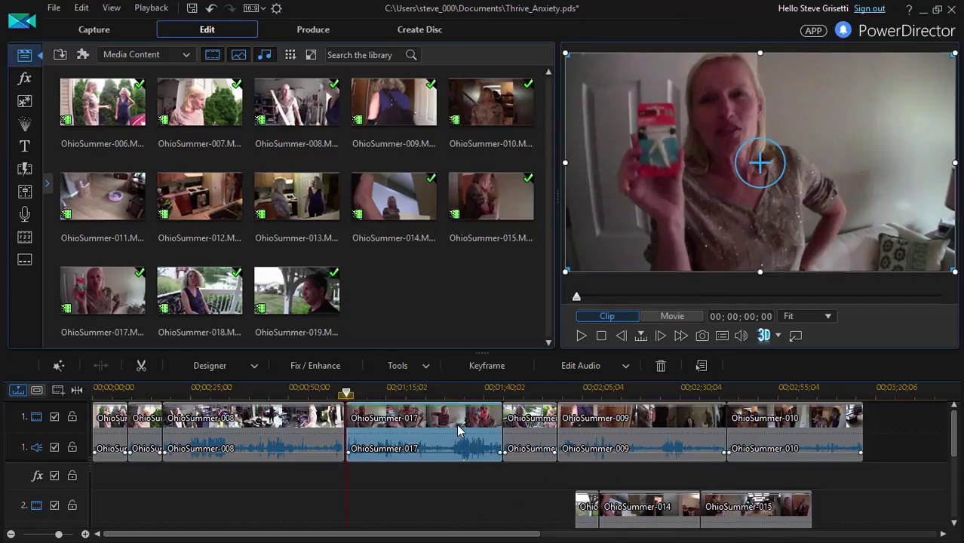
key(Delete)
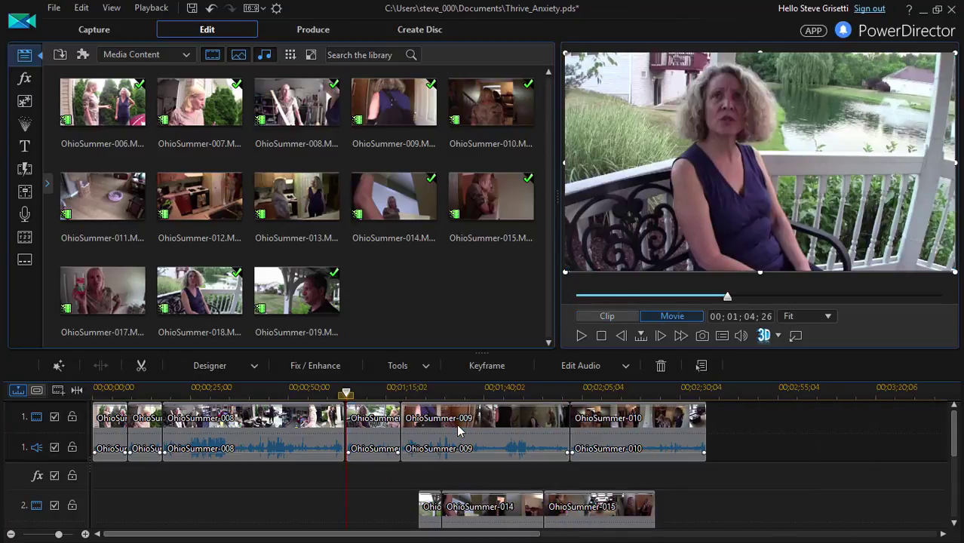